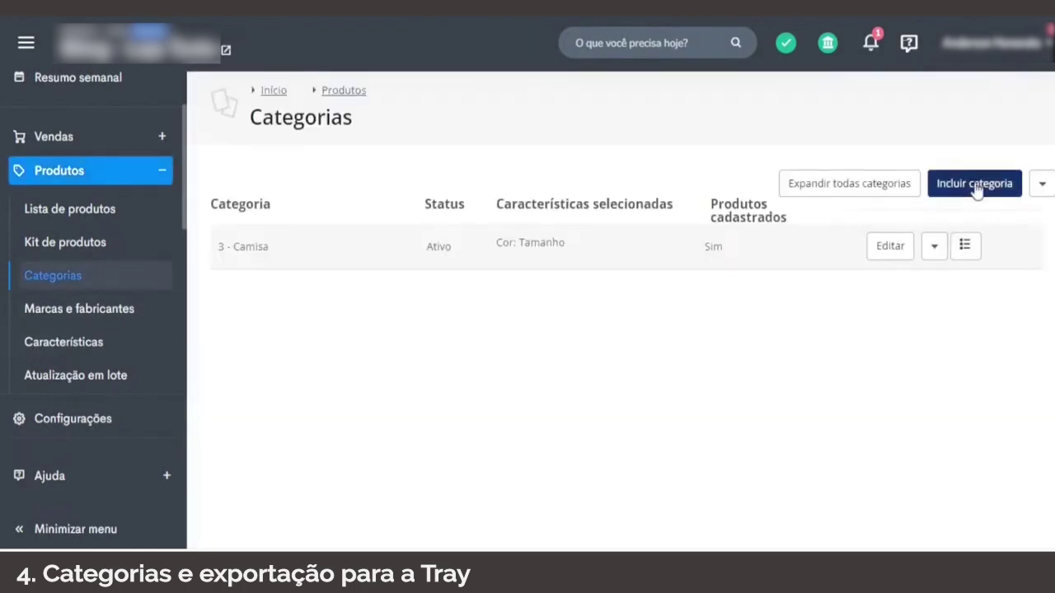
- Start a new main product category in the Tray store and name it Cadernos
left_click(961, 188)
left_click(576, 352)
type("Caderno")
scroll(577, 354, "down", 1)
type("s")
scroll(666, 324, "down", 3)
scroll(632, 282, "up", 2)
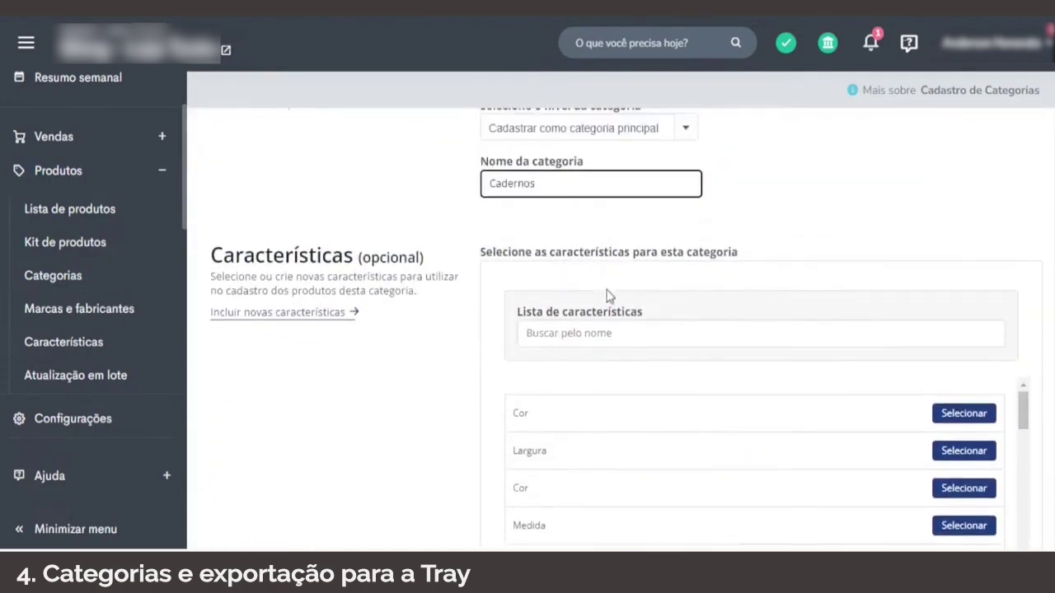
- Assign the first Cor characteristic to the Cadernos category, then save it and return to the category list
scroll(596, 297, "down", 1)
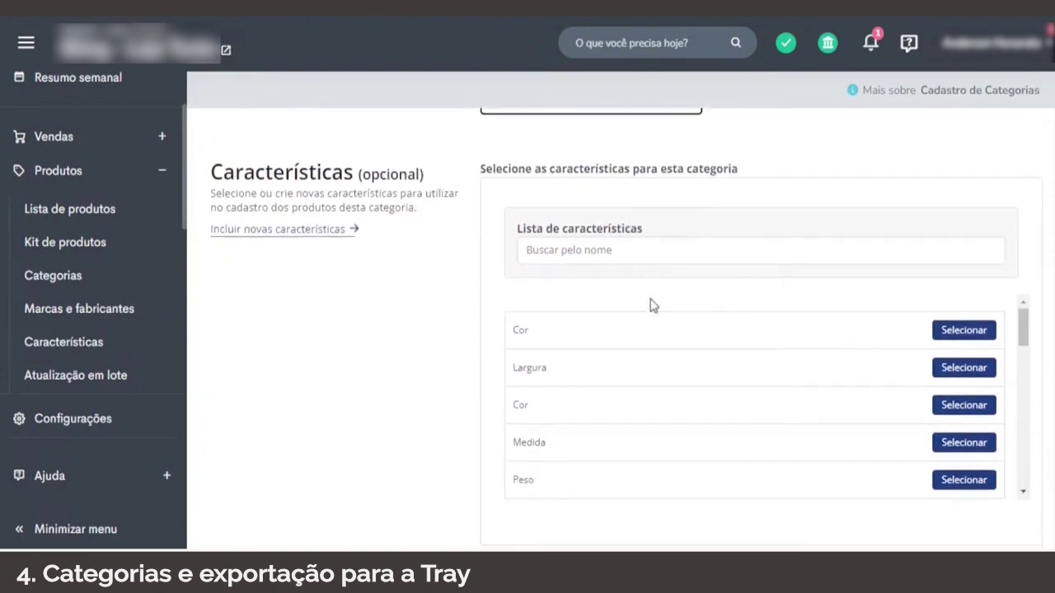
left_click(962, 329)
scroll(705, 331, "down", 3)
scroll(412, 412, "down", 6)
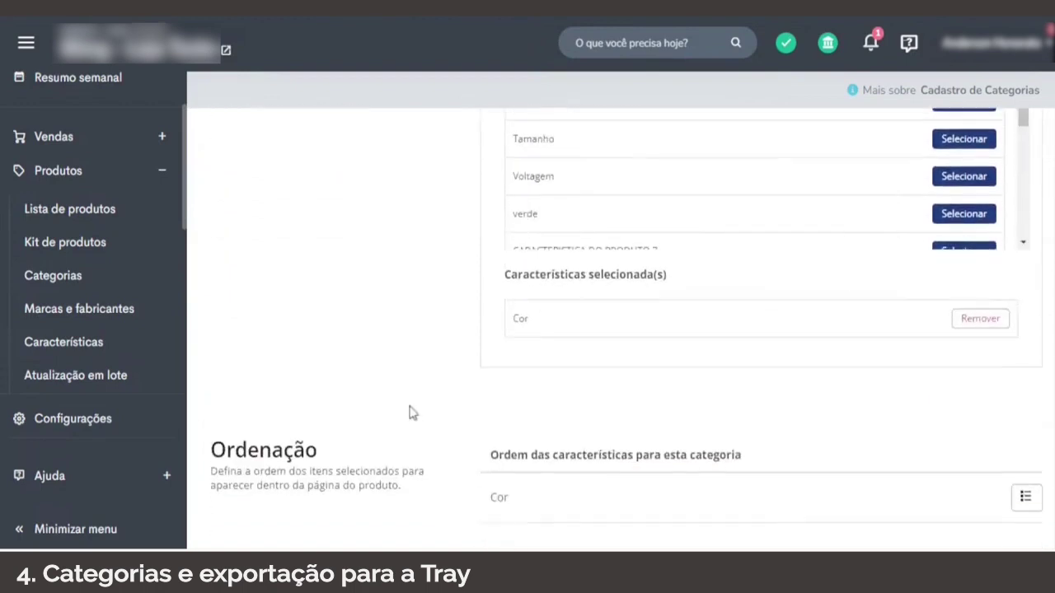
scroll(372, 384, "down", 2)
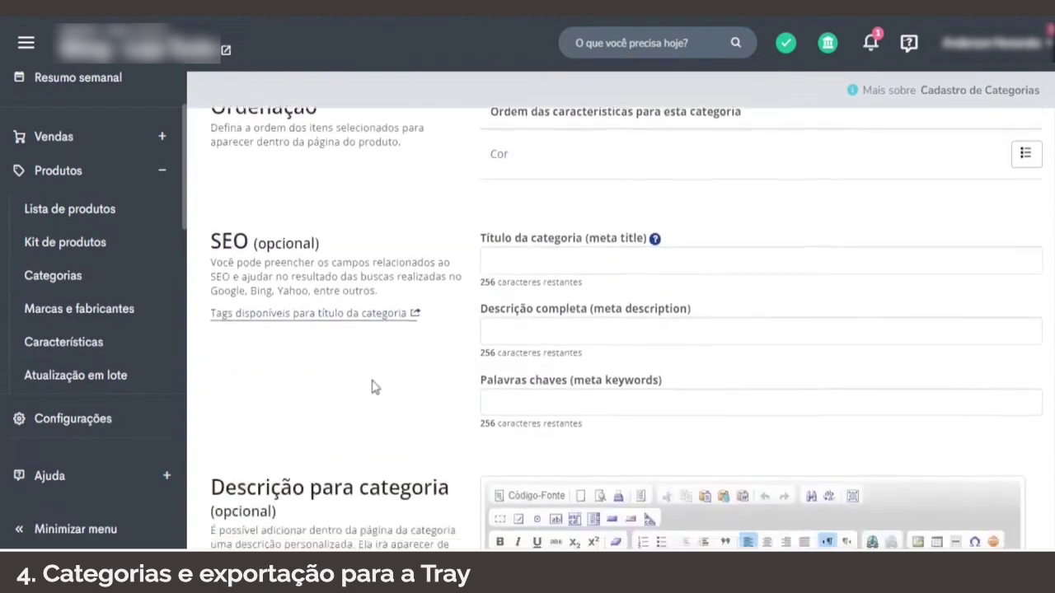
scroll(676, 194, "down", 2)
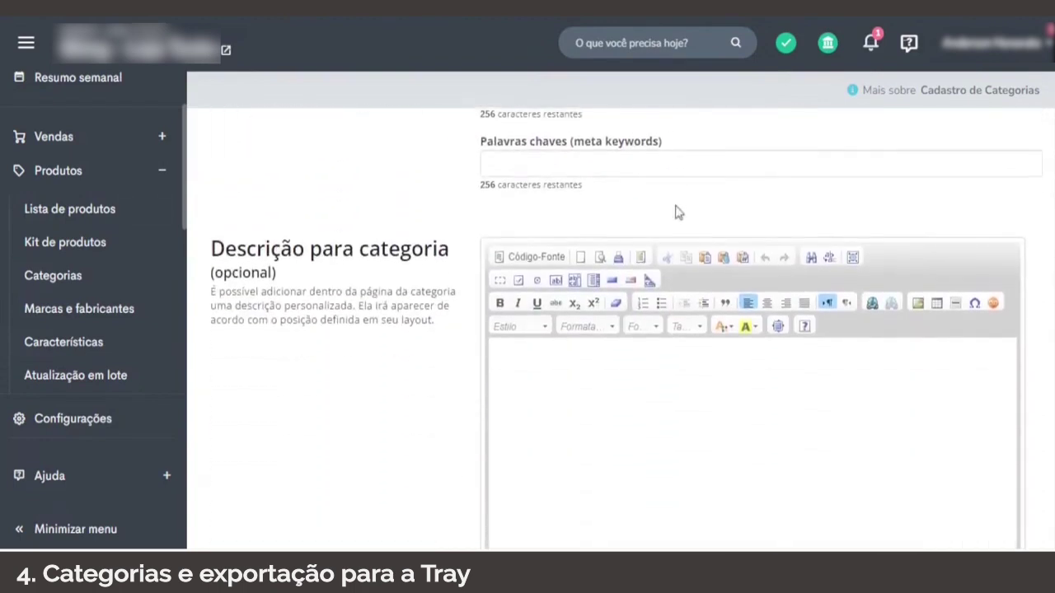
scroll(631, 265, "down", 4)
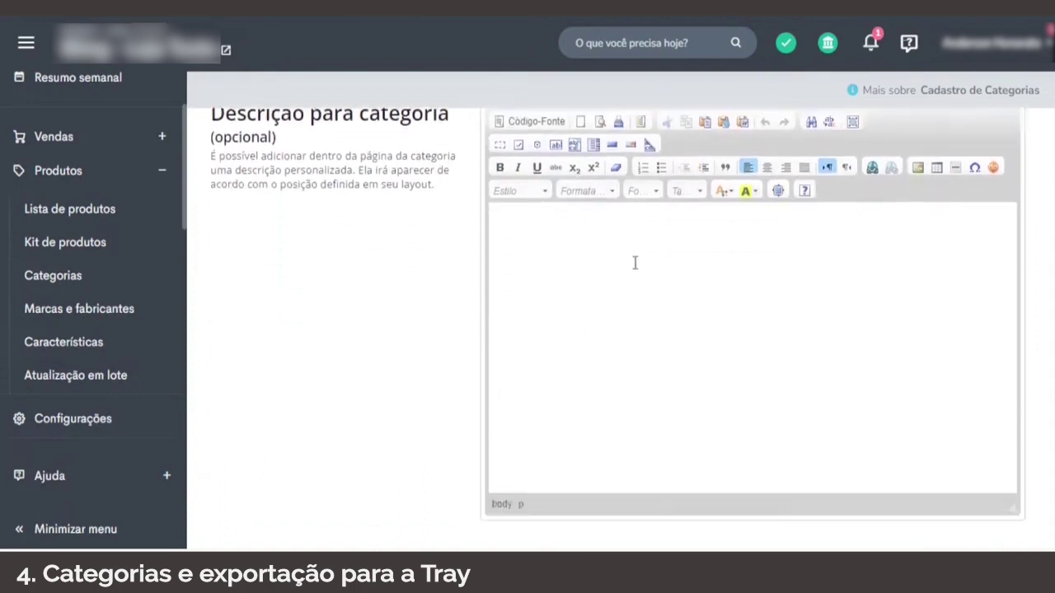
scroll(633, 273, "up", 2)
scroll(635, 273, "down", 2)
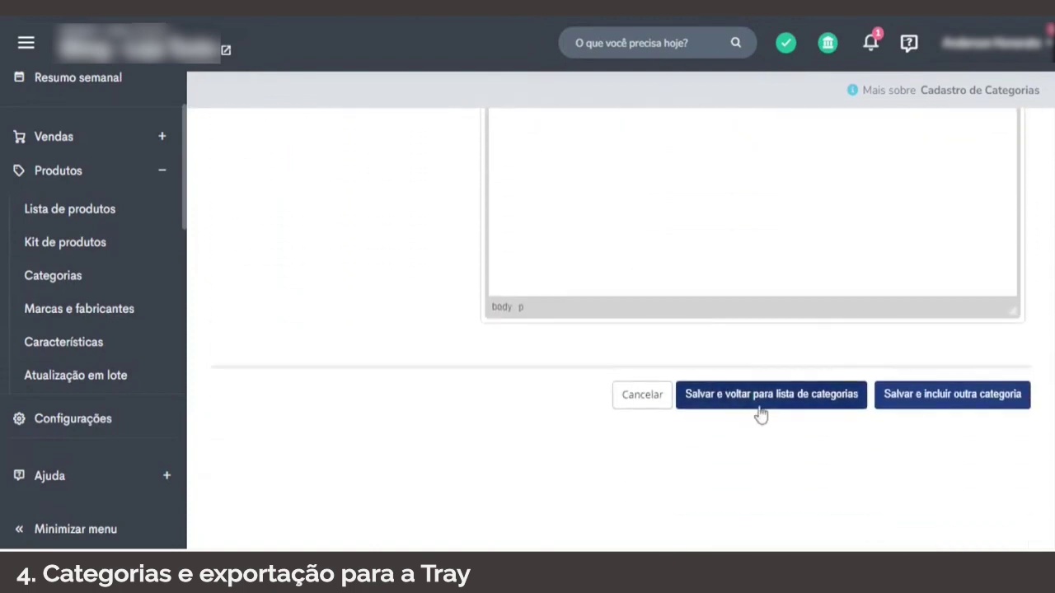
left_click(760, 415)
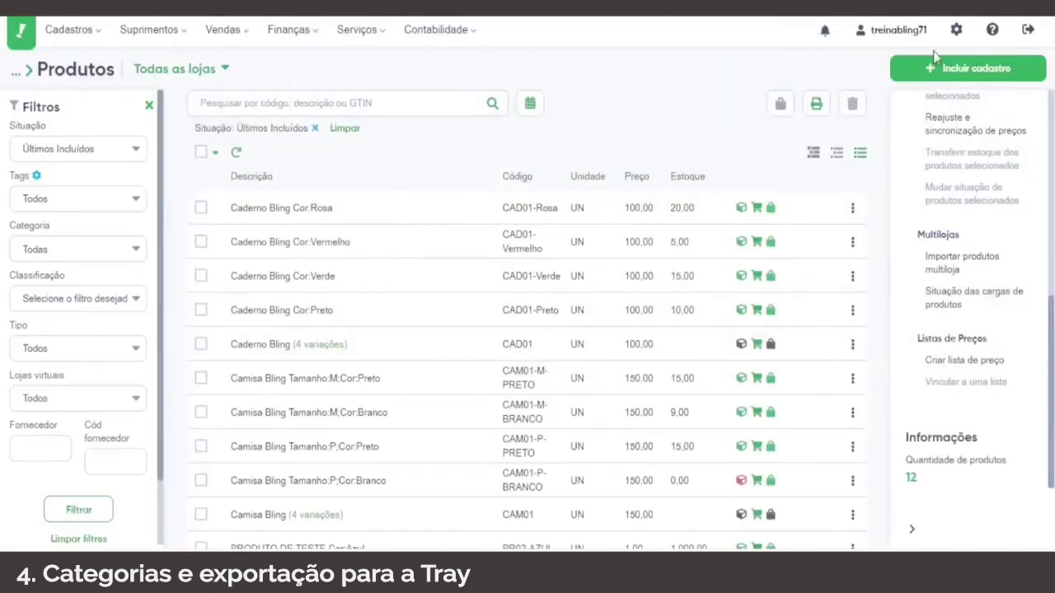
- Switch to Bling and open the product categories from the Cadastros settings
left_click(956, 30)
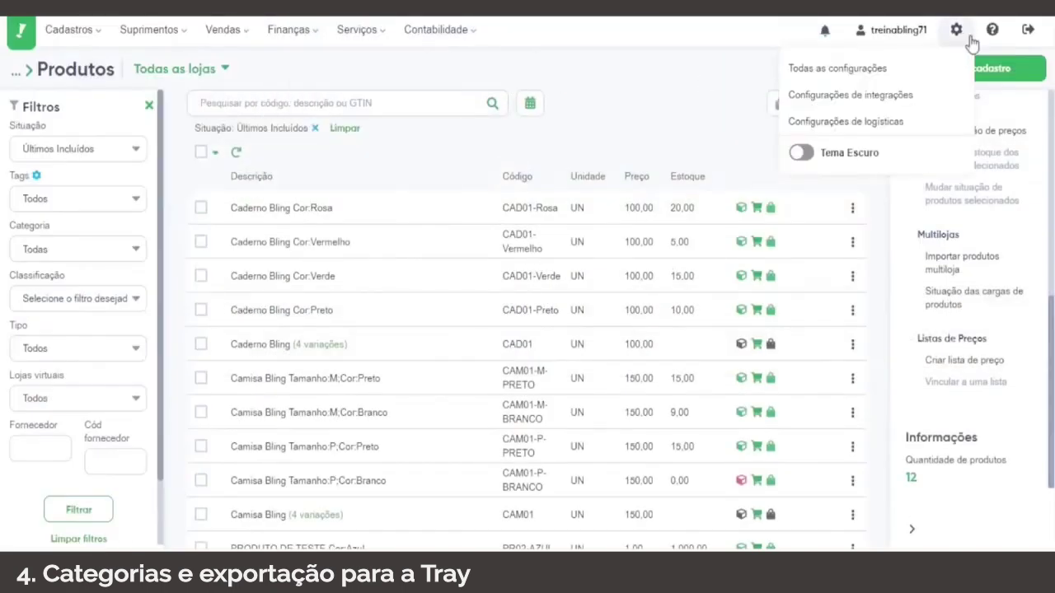
left_click(920, 73)
left_click(101, 305)
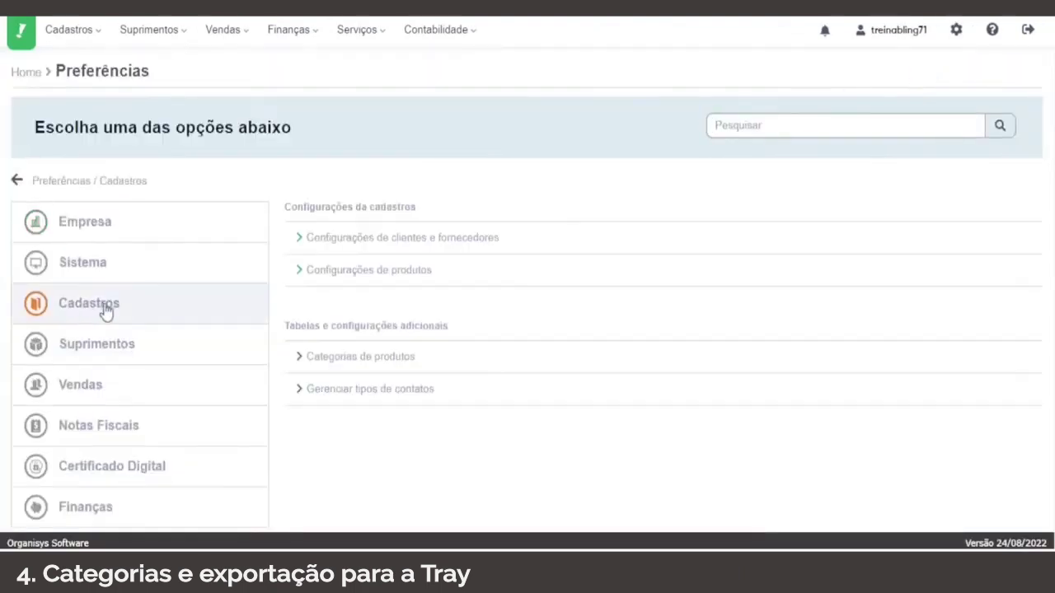
left_click(370, 363)
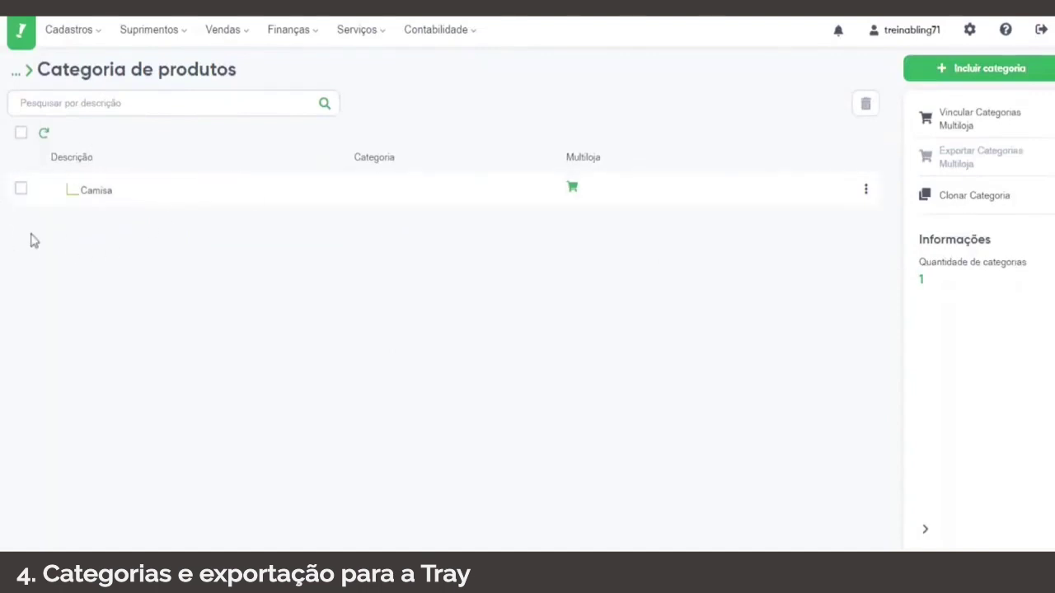
- Add a product category named Cadernos in Bling
left_click(1024, 80)
type("Cadernos")
left_click(949, 128)
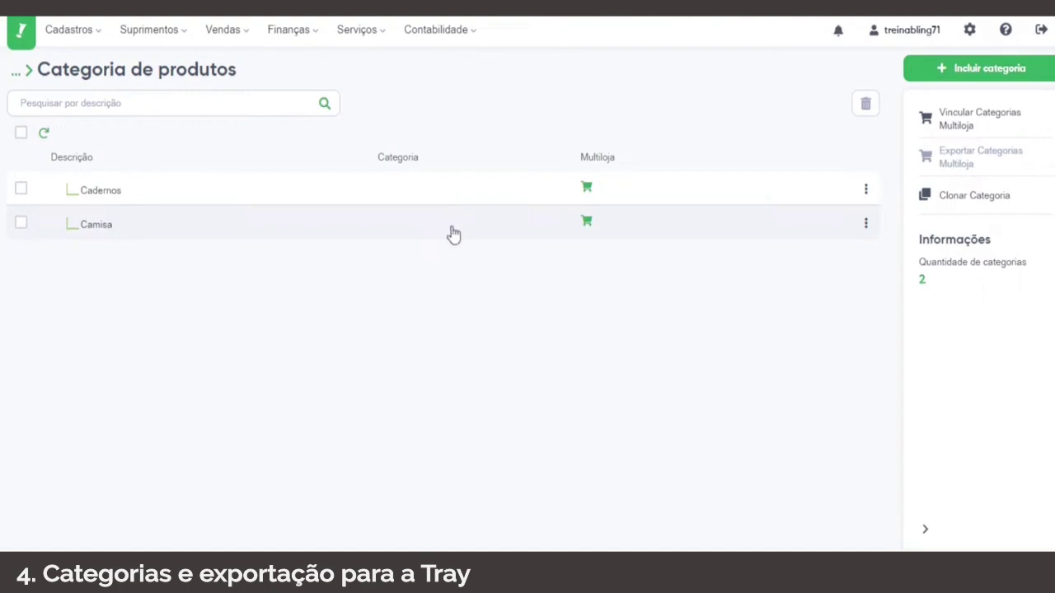
- Start linking multistore categories and load the category listing of the Tray - Site store
left_click(978, 132)
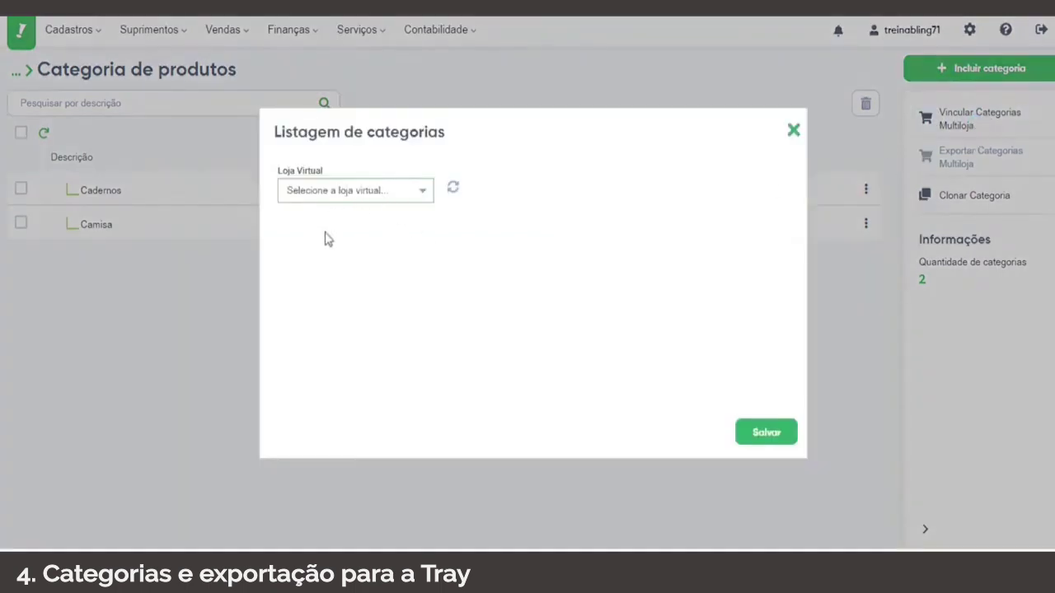
left_click(452, 187)
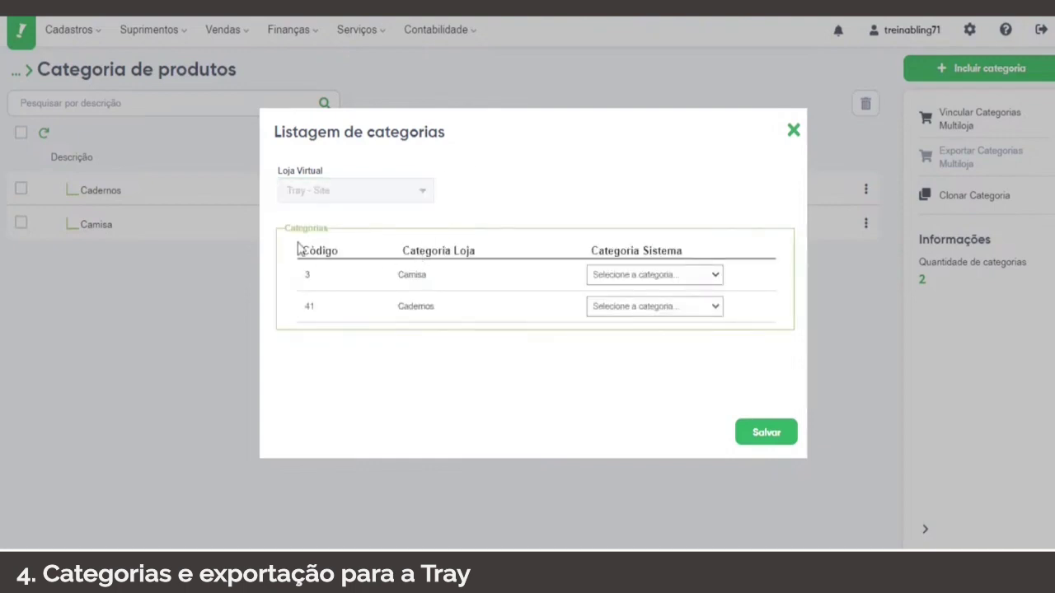
left_click_drag(302, 252, 483, 256)
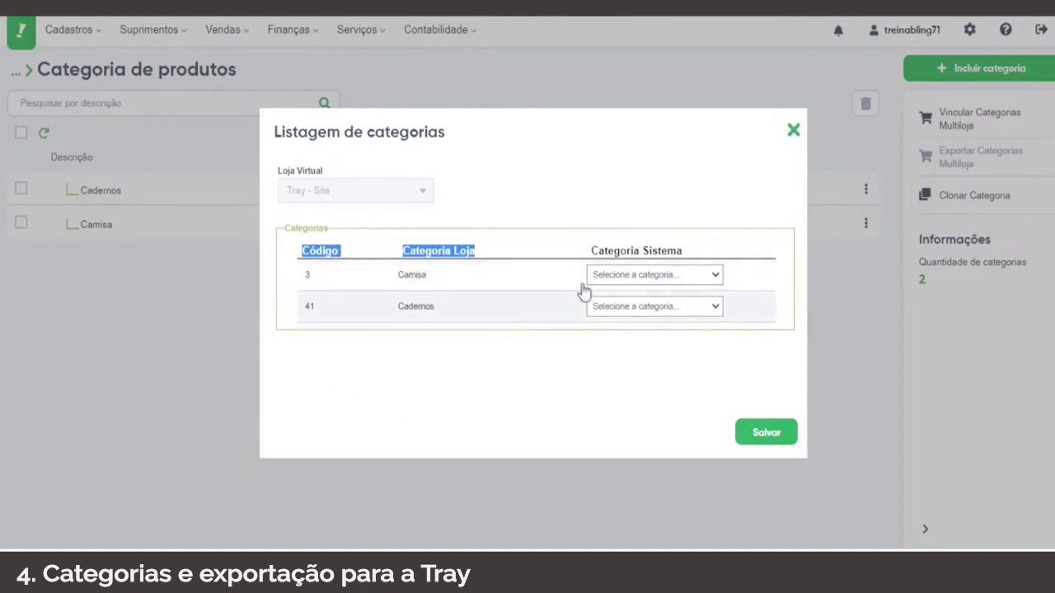
left_click_drag(591, 252, 690, 258)
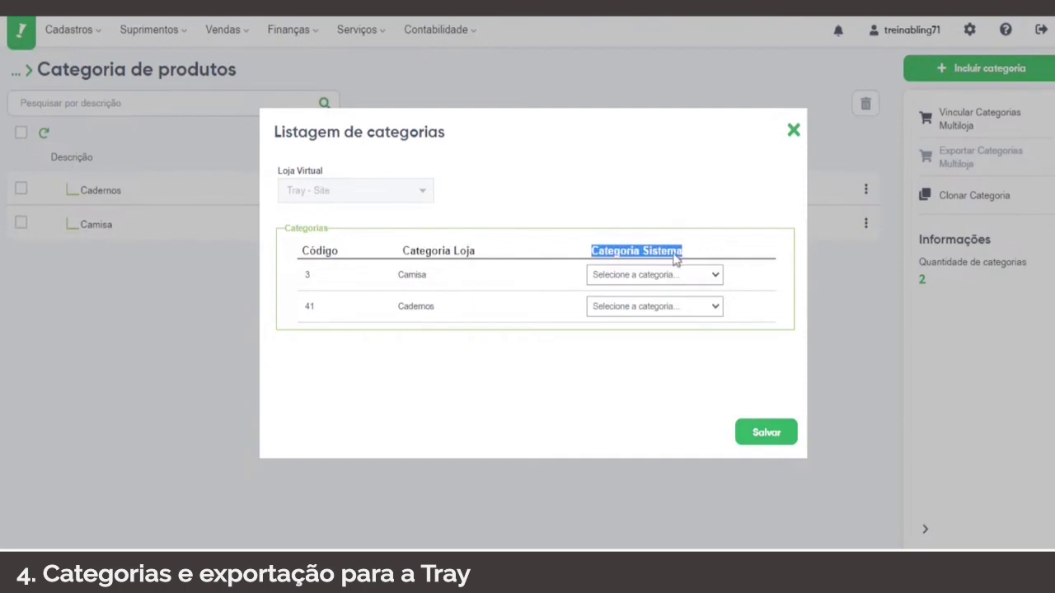
left_click(672, 258)
- Match the store categories Camisa and Cadernos to the system categories of the same names and save the links
left_click(653, 275)
left_click(618, 333)
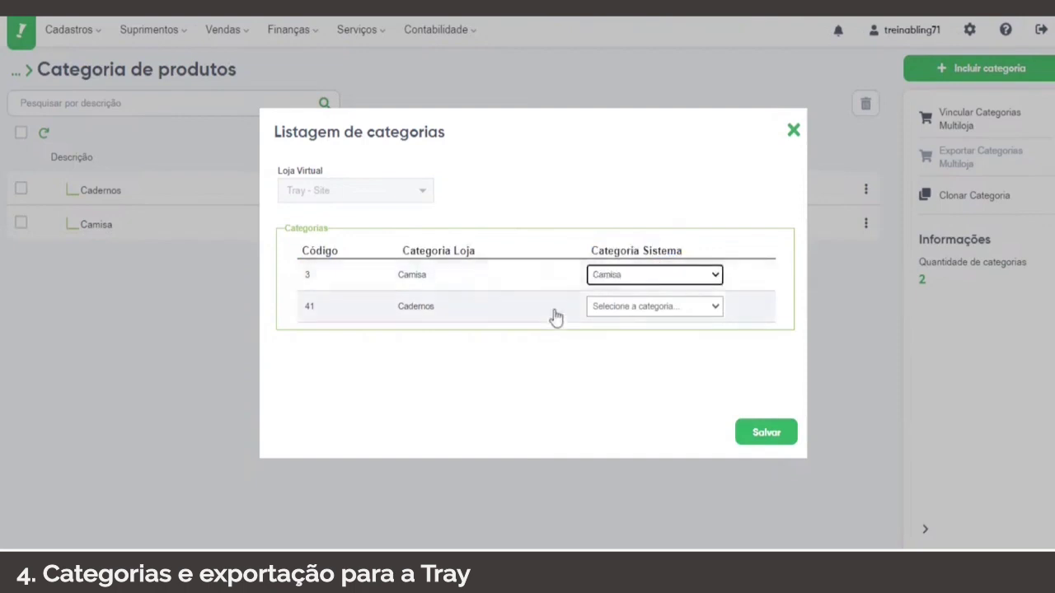
left_click(602, 309)
left_click(603, 336)
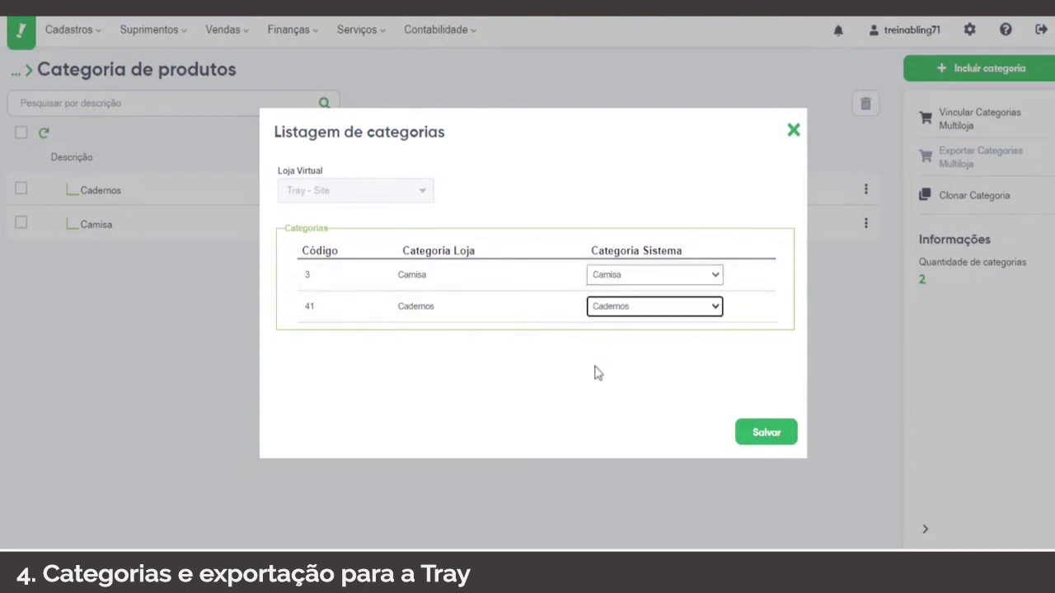
left_click(766, 434)
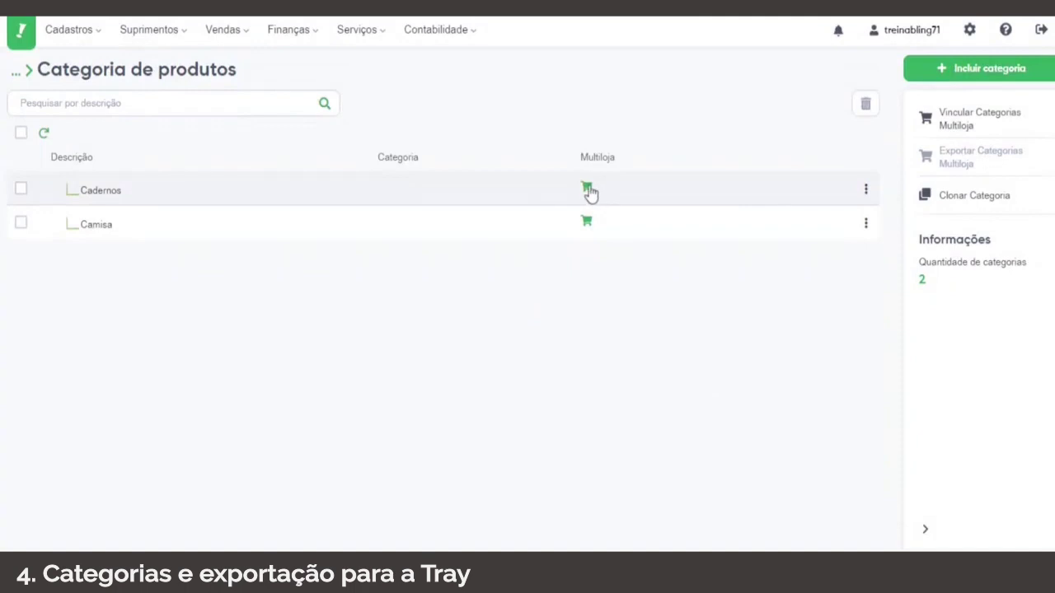
- Check the Tray - Site link details of the Cadernos category, then close them without changes
left_click(588, 190)
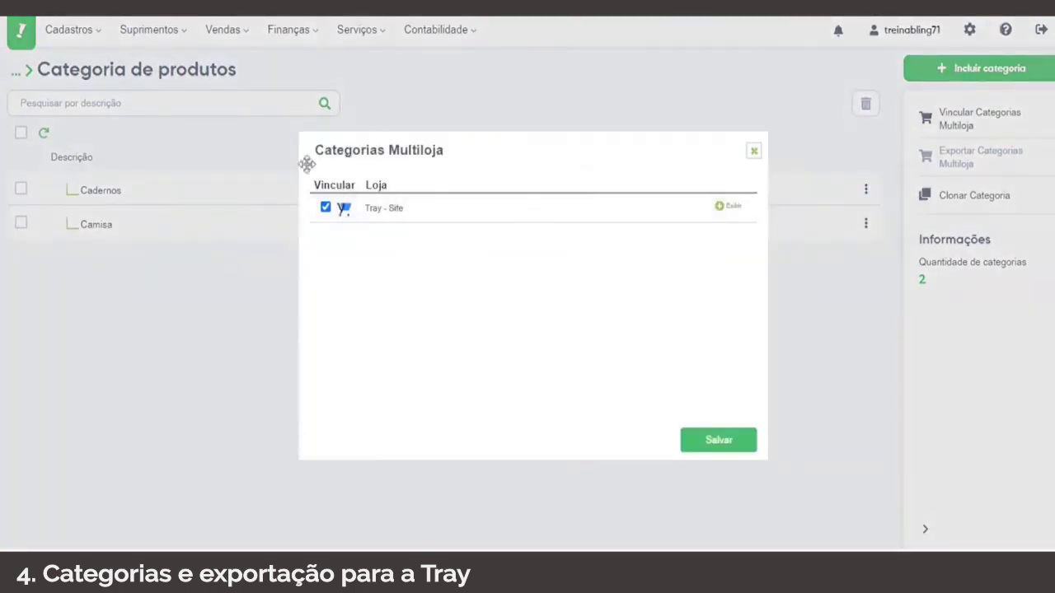
left_click(395, 212)
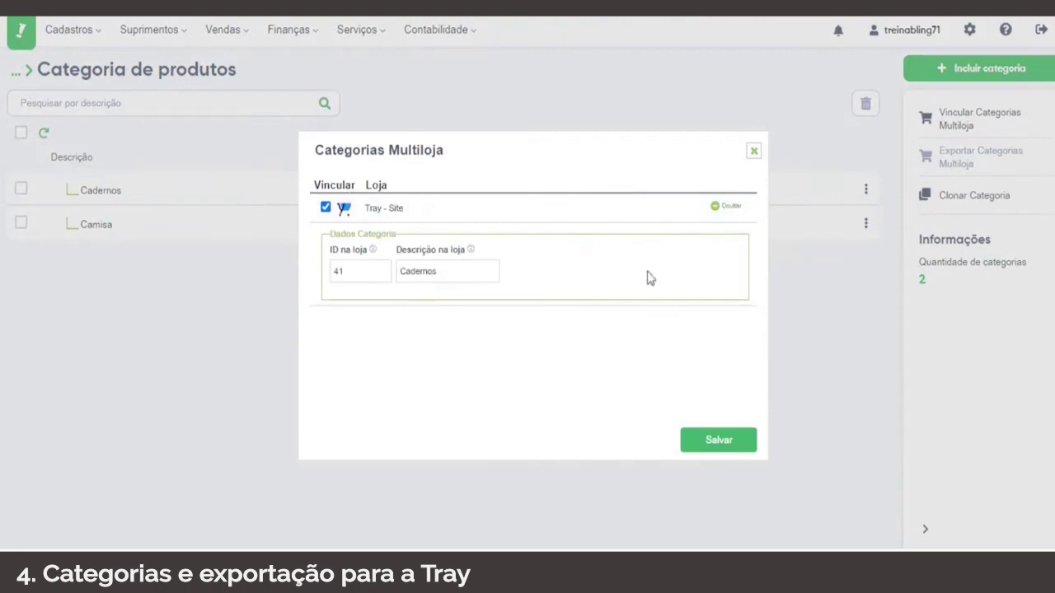
left_click(753, 151)
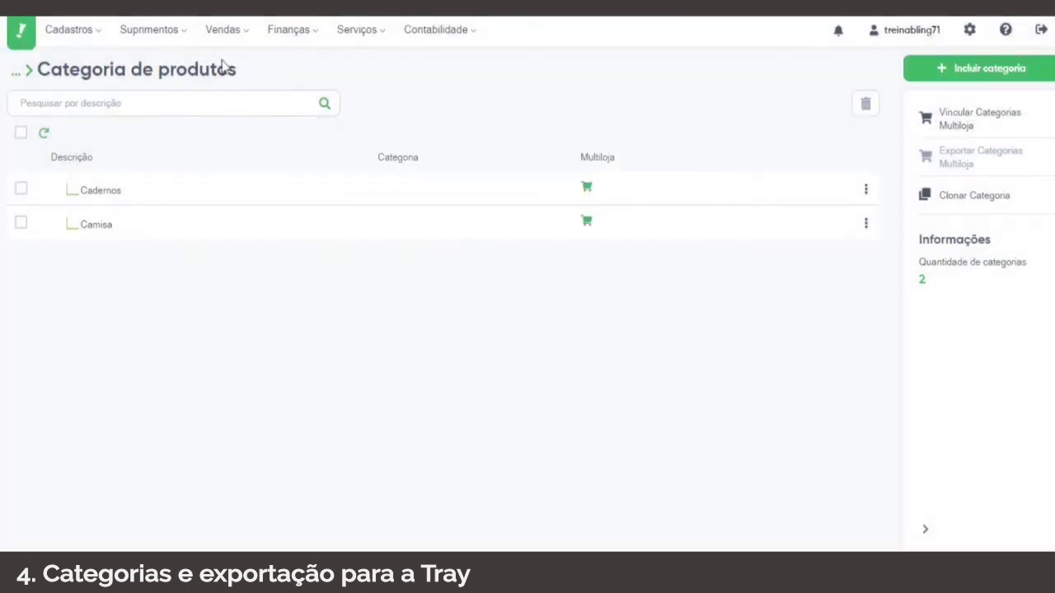
- In the product list, link the parent product Caderno Bling to Tray - Site under the Cadernos store category and save
mouse_move(56, 43)
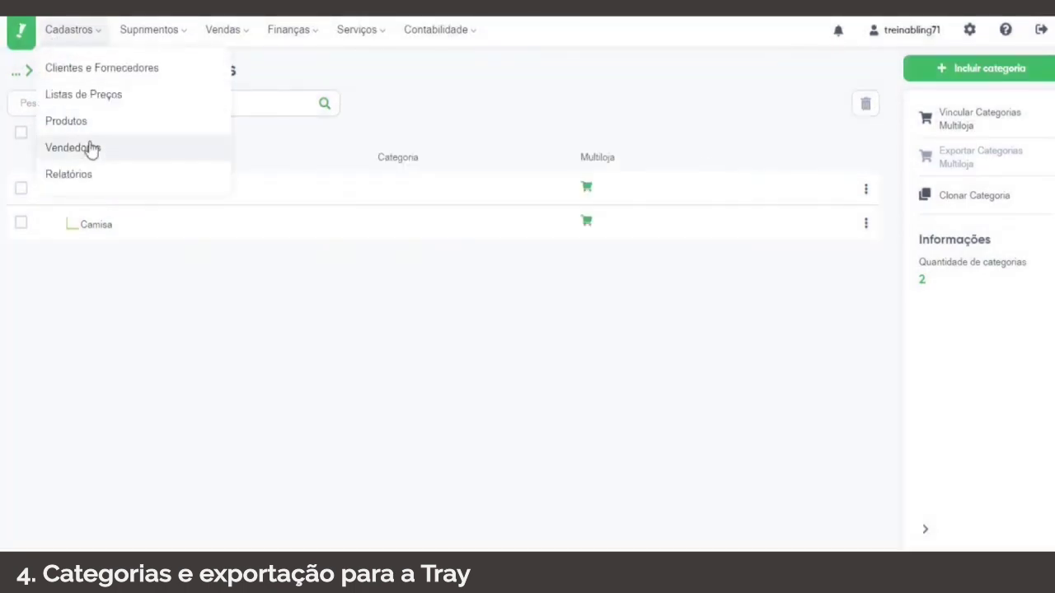
left_click(66, 120)
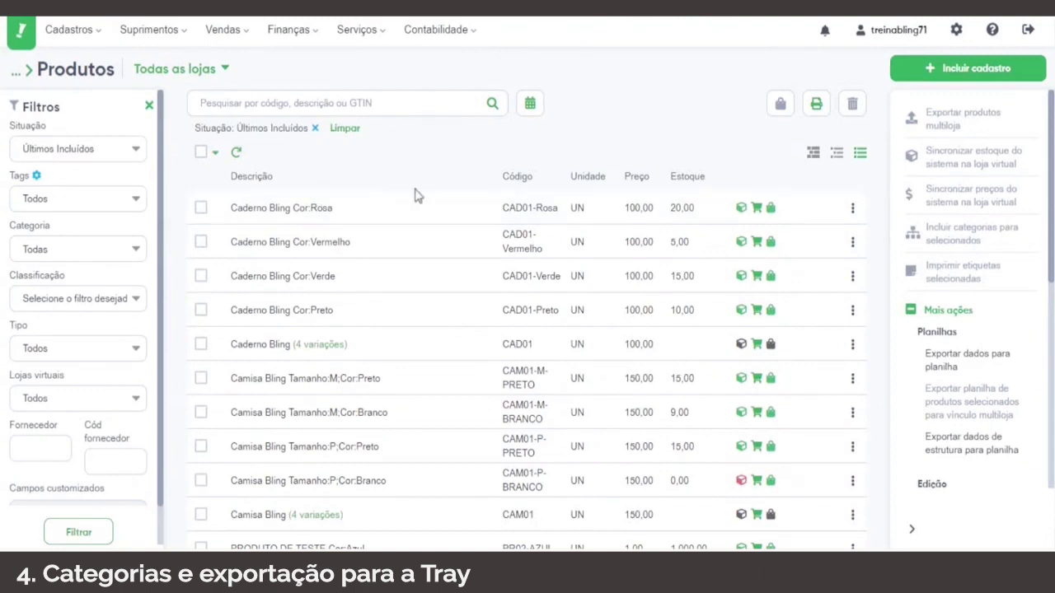
left_click(763, 345)
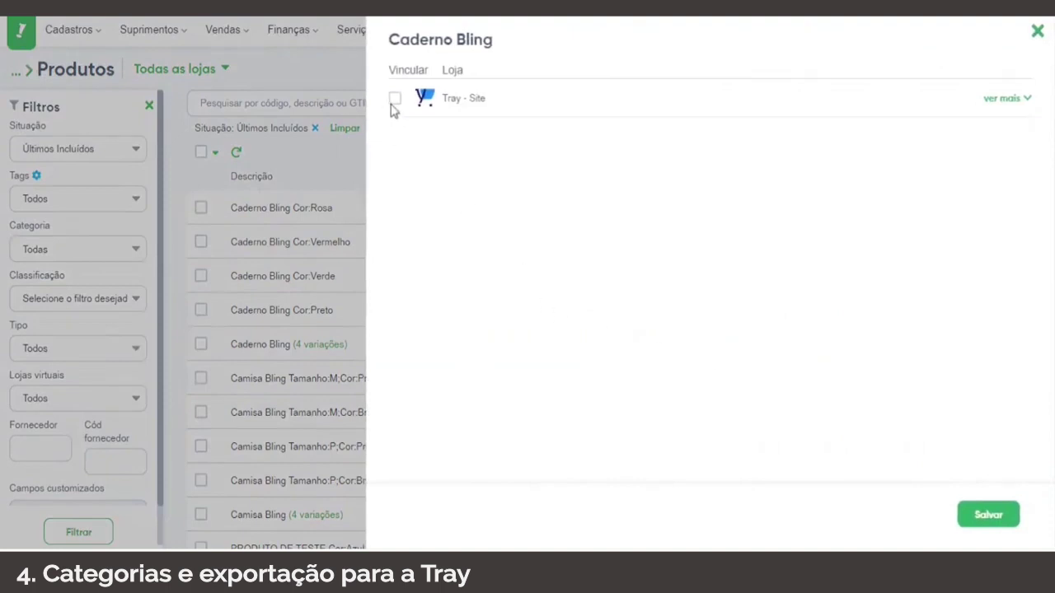
left_click(395, 100)
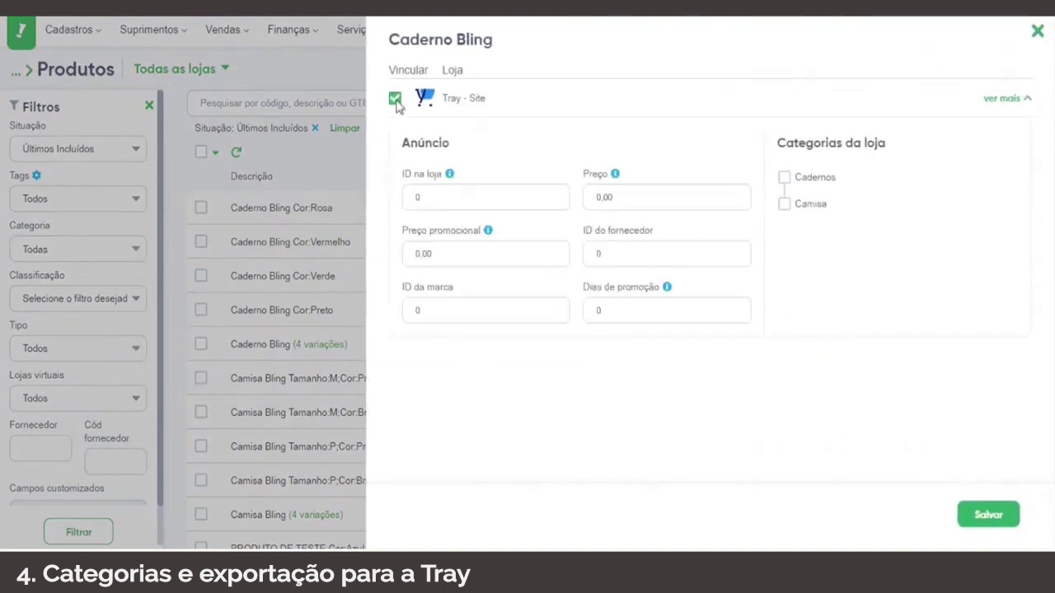
left_click(787, 179)
left_click(984, 512)
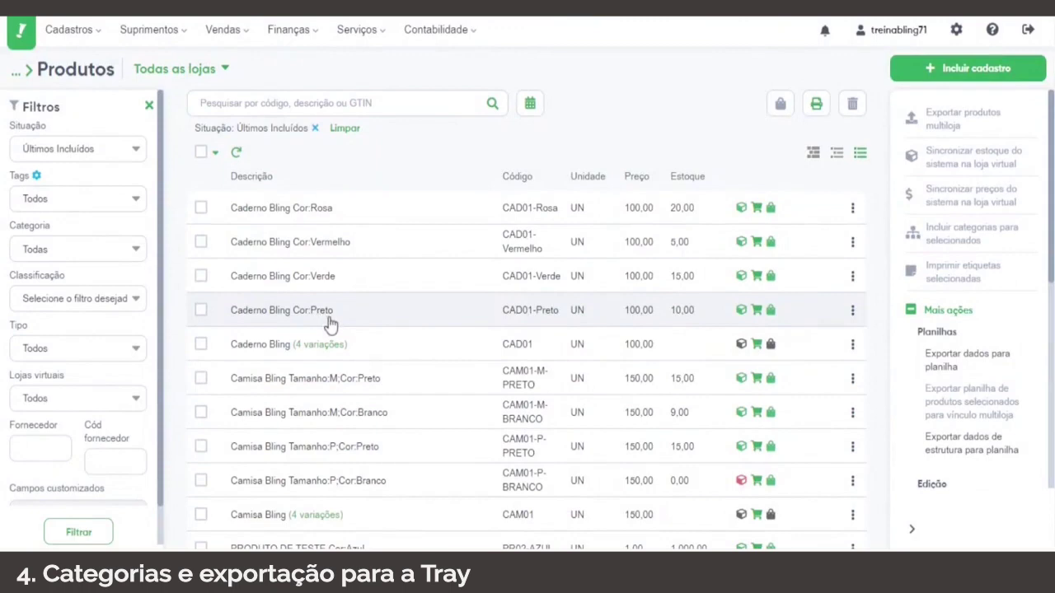
- Export the parent product Caderno Bling to Tray - Site using the stock of the Geral deposit
left_click(202, 345)
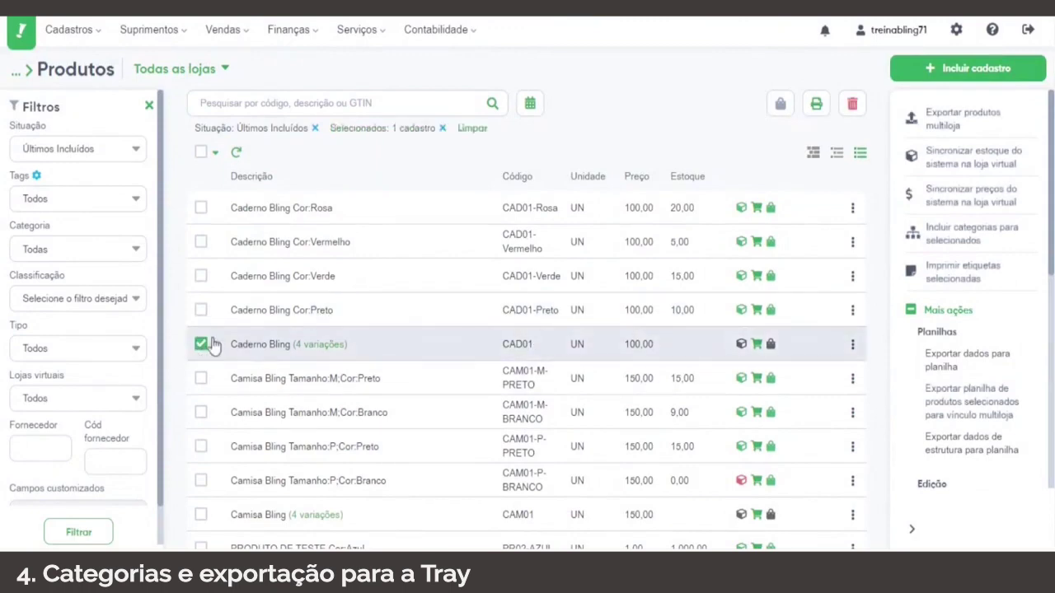
left_click(946, 122)
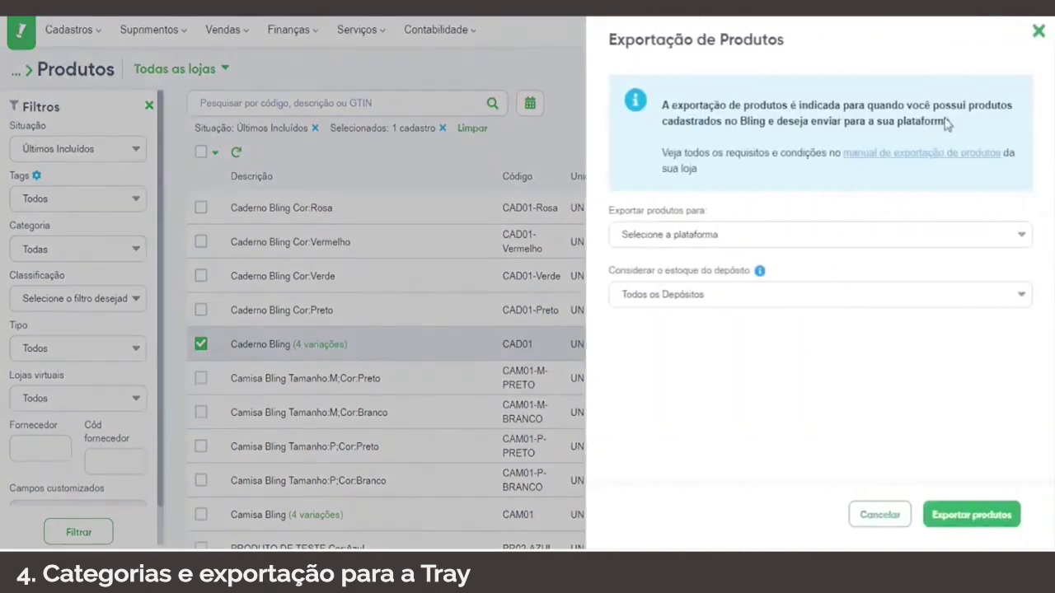
left_click(663, 272)
left_click(666, 301)
left_click(659, 333)
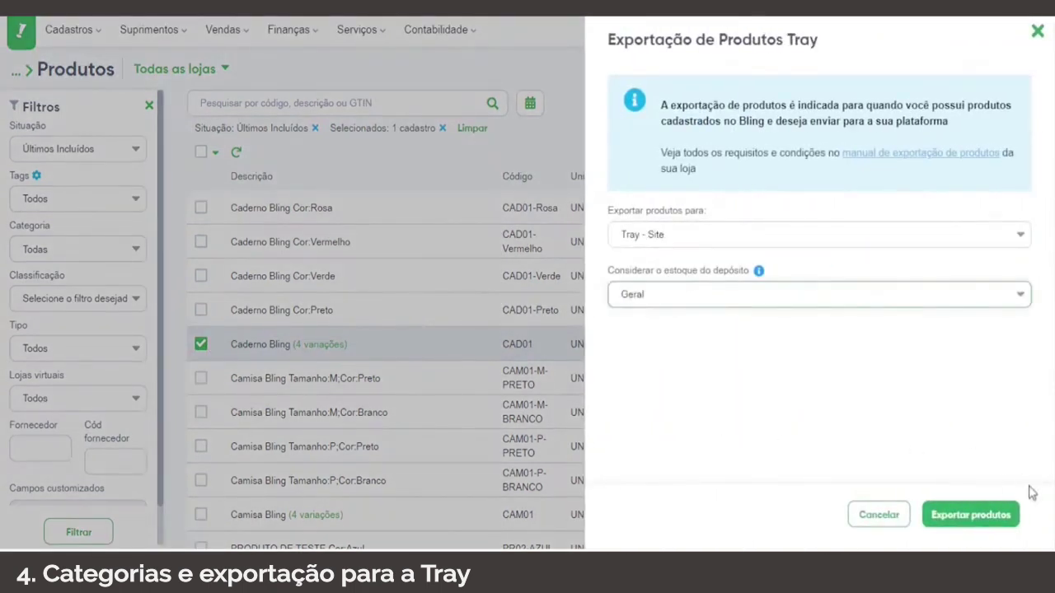
left_click(967, 519)
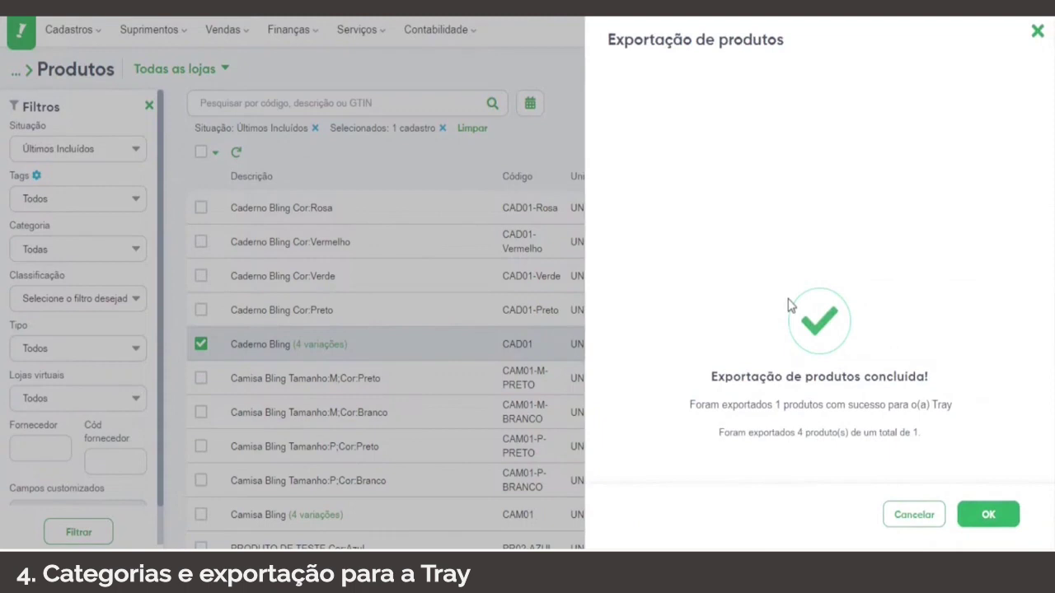
key("Escape")
- Review the Tray - Site listing data of the exported Caderno Bling product, including its store ID, price and category
left_click(766, 344)
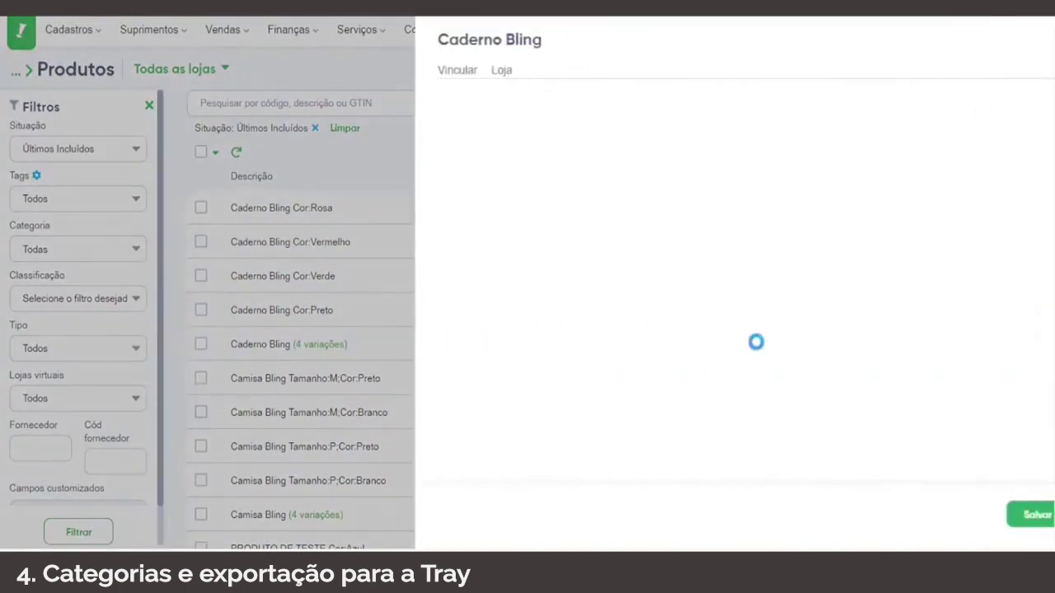
left_click(450, 98)
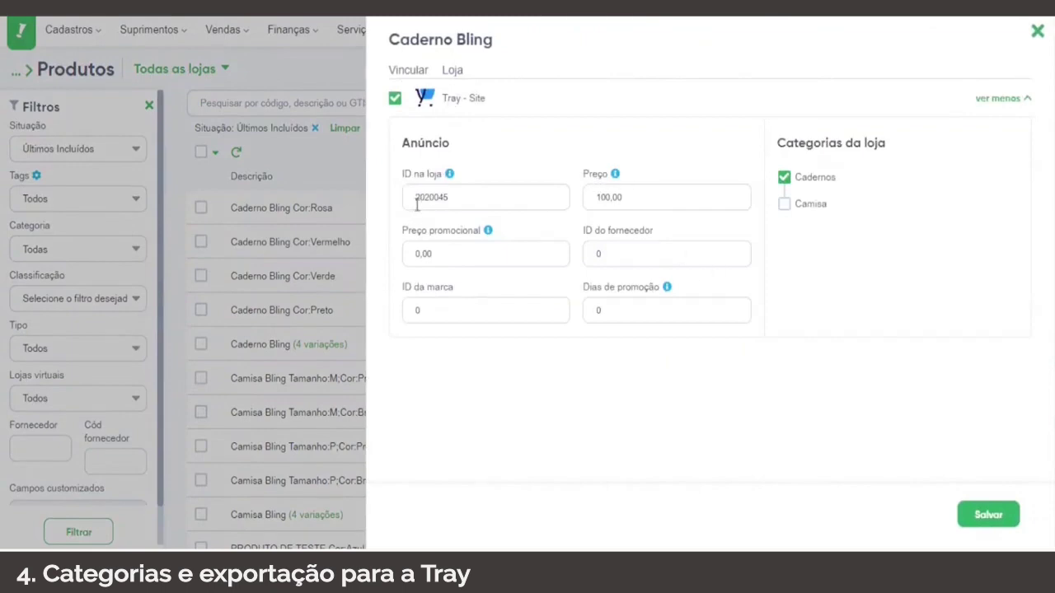
left_click(1038, 31)
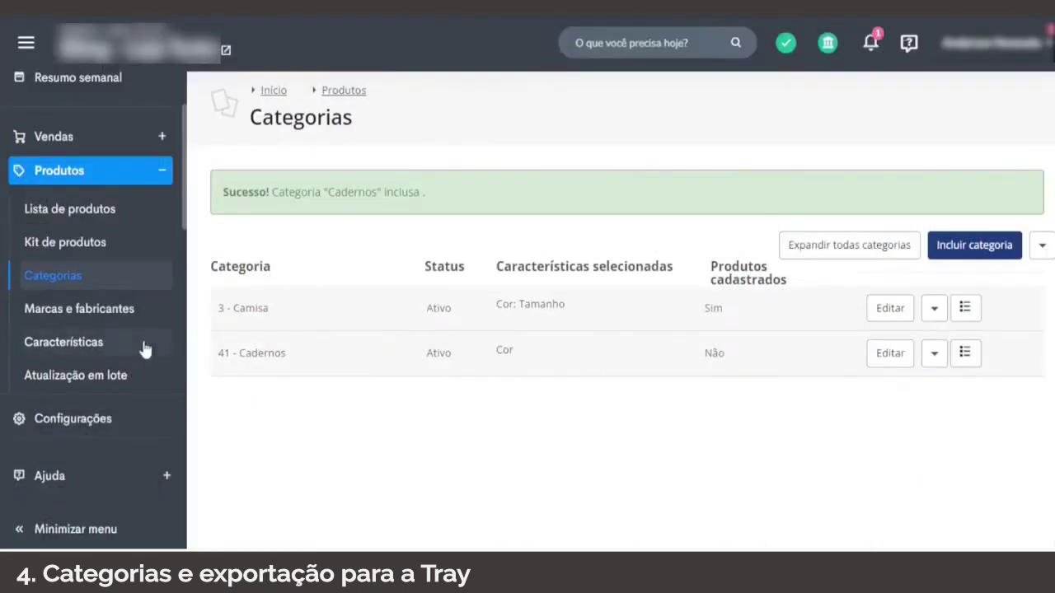
- Switch to the Tray admin and open its product list to check the exported Caderno Bling product
left_click(70, 209)
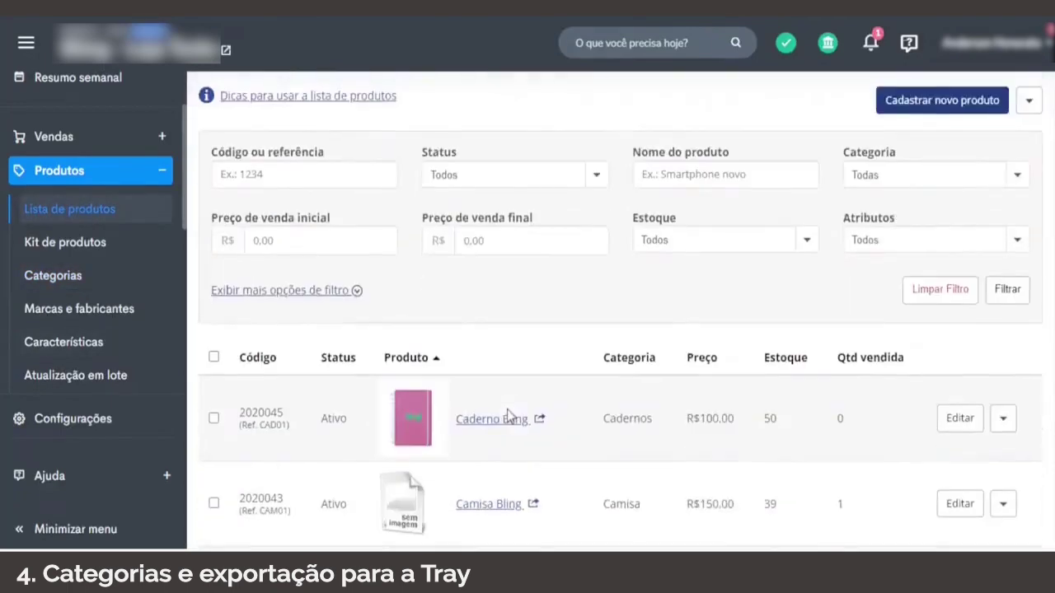
- Open the Caderno Bling product for editing and examine its description, price, images, stock, weight and dimensions
scroll(272, 181, "down", 2)
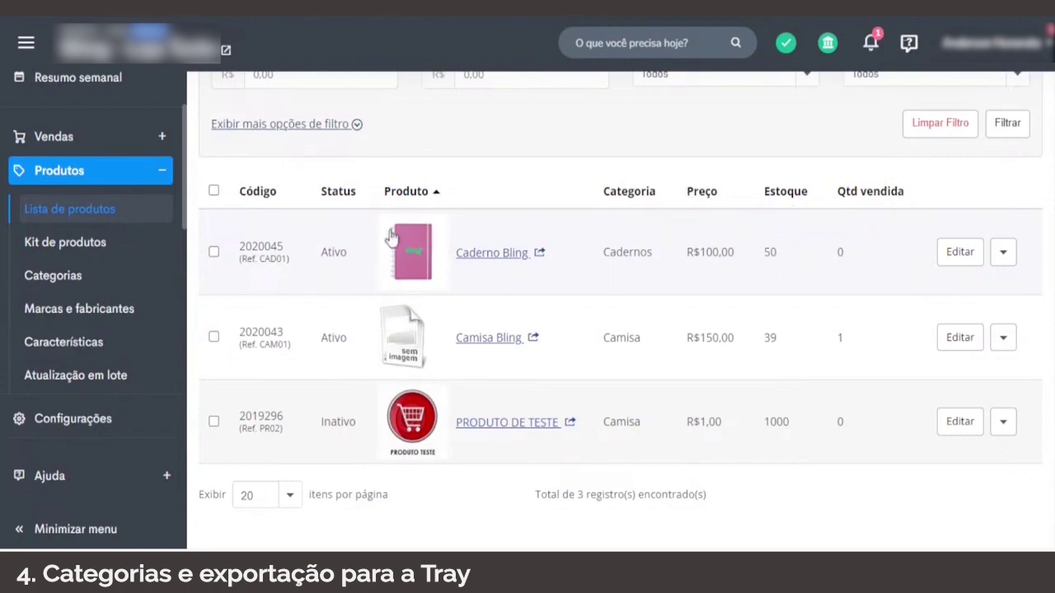
left_click(962, 254)
scroll(509, 363, "down", 6)
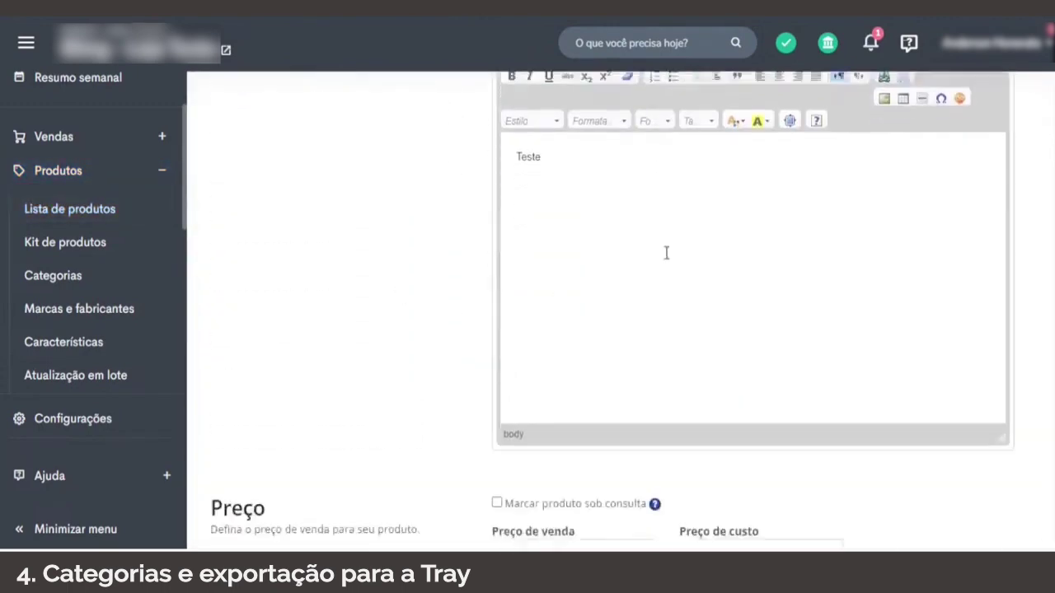
scroll(666, 253, "down", 5)
scroll(1019, 358, "down", 4)
scroll(704, 231, "up", 2)
scroll(416, 288, "down", 8)
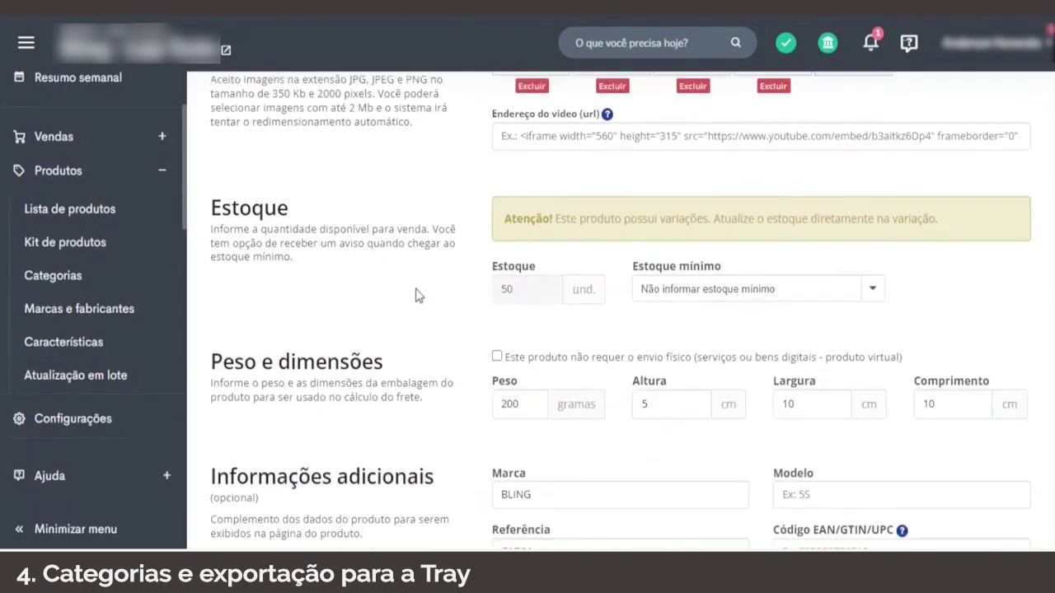
scroll(449, 222, "up", 2)
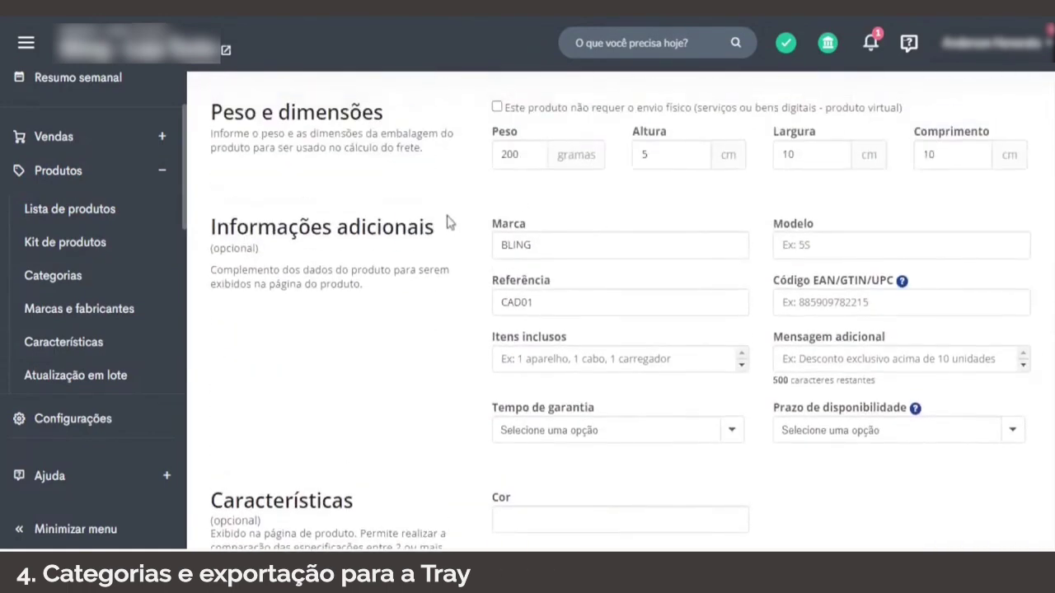
- Examine the price, stock and reference of each Caderno Bling color variation, and return to the product list
scroll(617, 355, "down", 8)
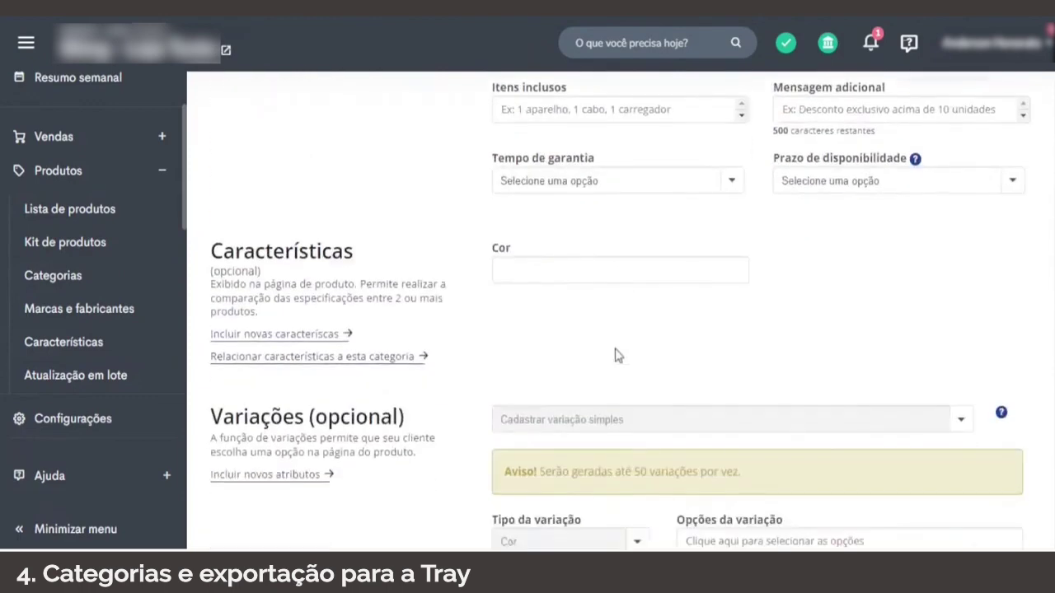
scroll(709, 337, "down", 2)
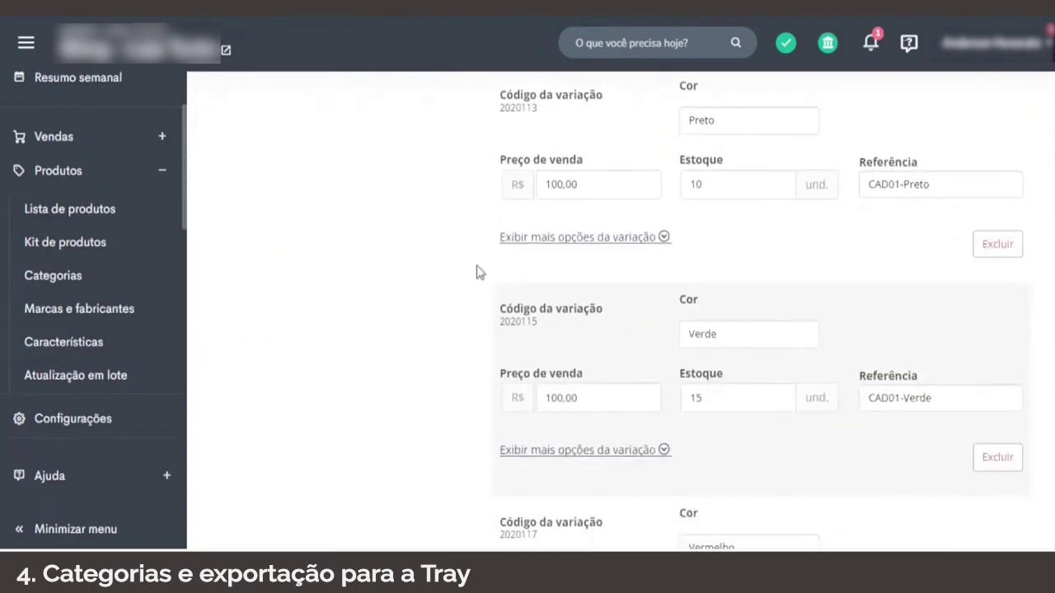
scroll(824, 309, "down", 3)
scroll(816, 320, "up", 1)
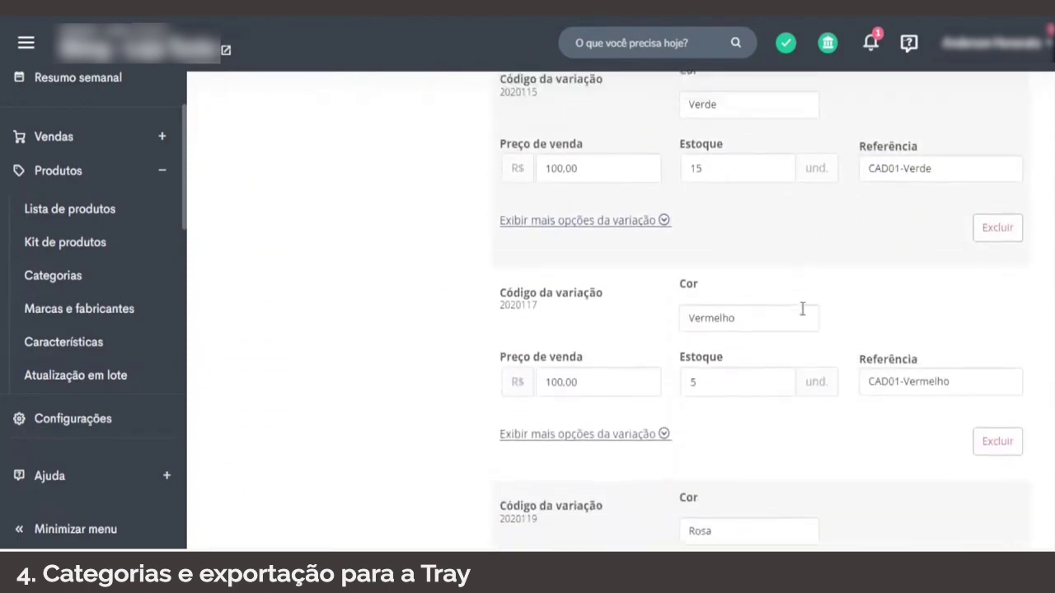
scroll(827, 319, "up", 1)
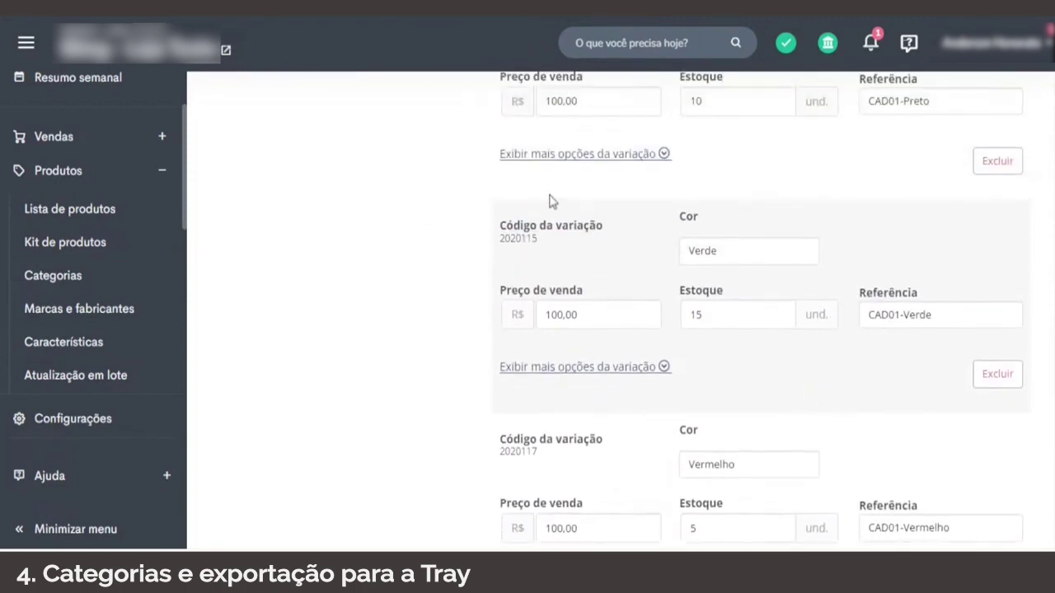
scroll(597, 276, "up", 20)
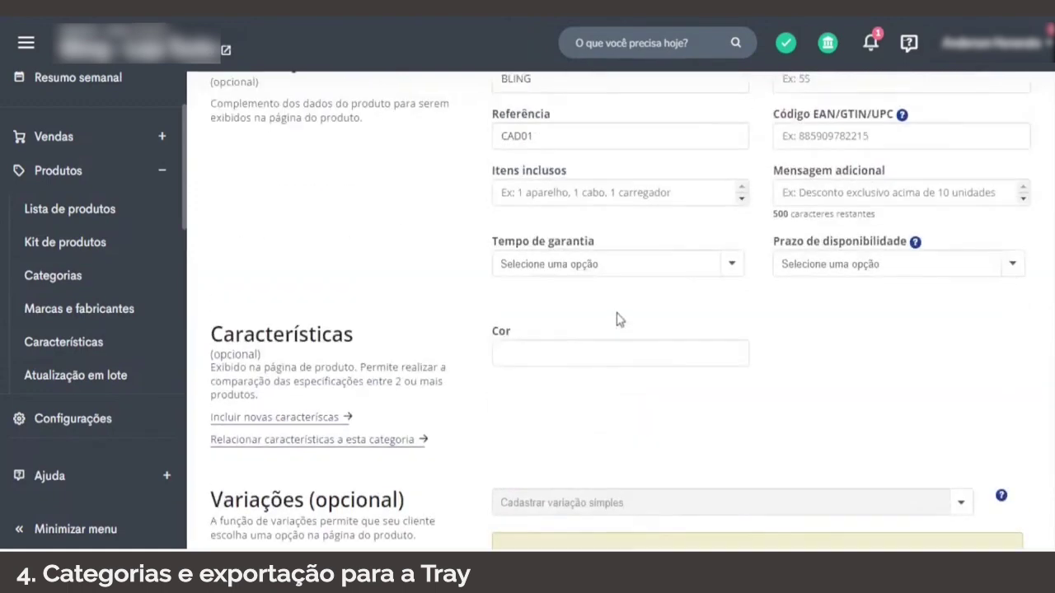
scroll(625, 305, "up", 8)
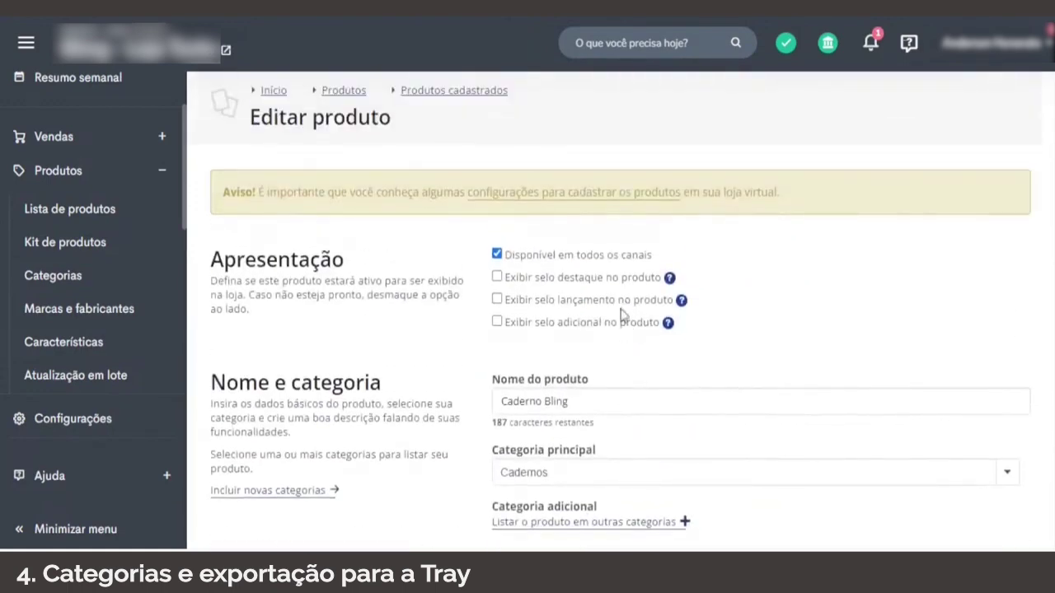
left_click(70, 211)
scroll(622, 245, "down", 2)
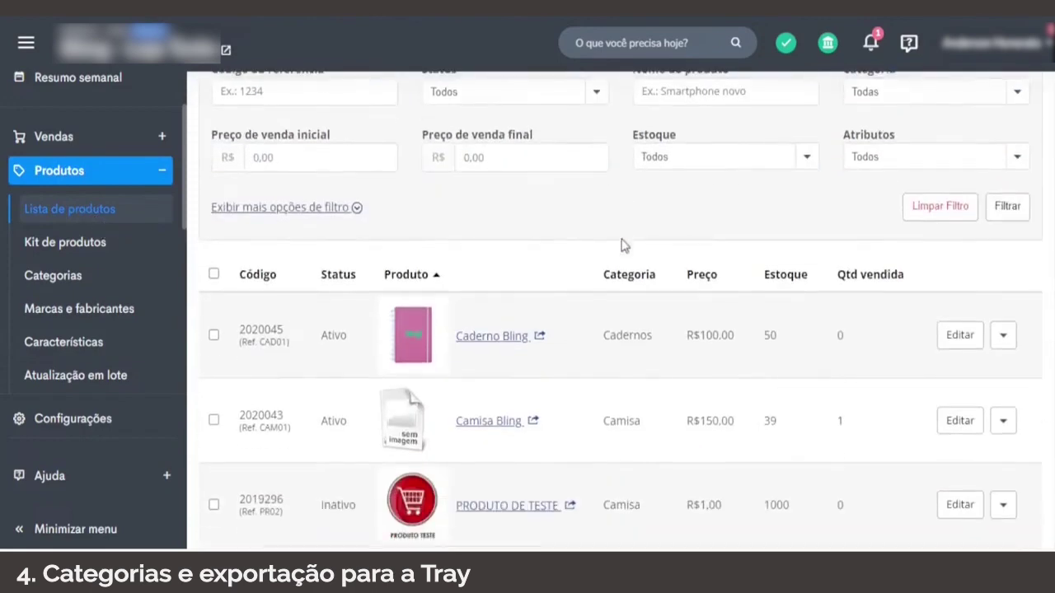